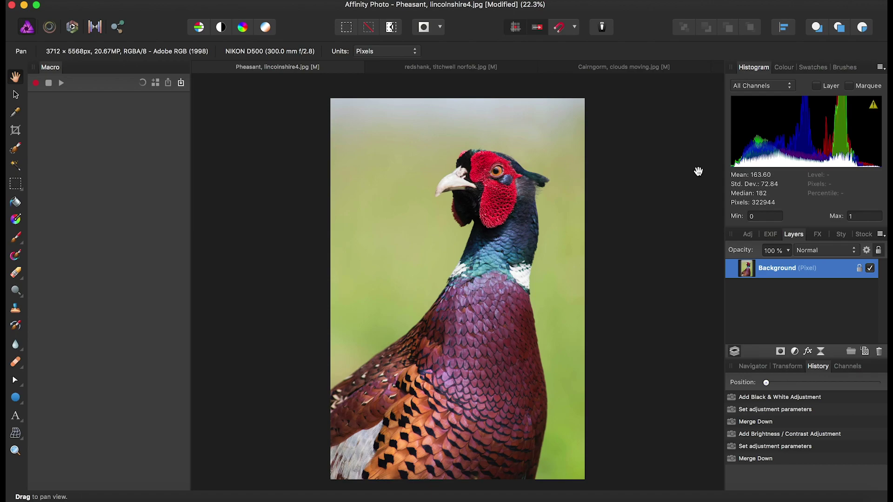
Step: Close the Layers Adjustments list unused and show the Adjustment presets panel, Black & White first
click(795, 352)
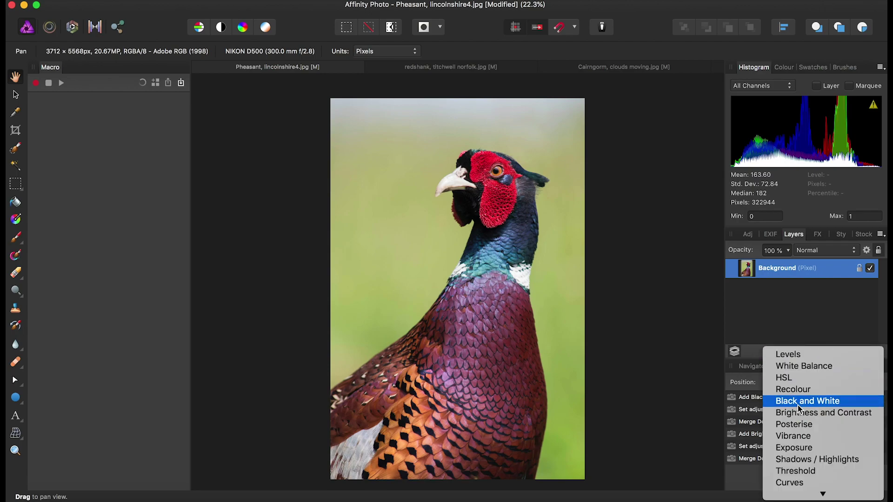
click(753, 239)
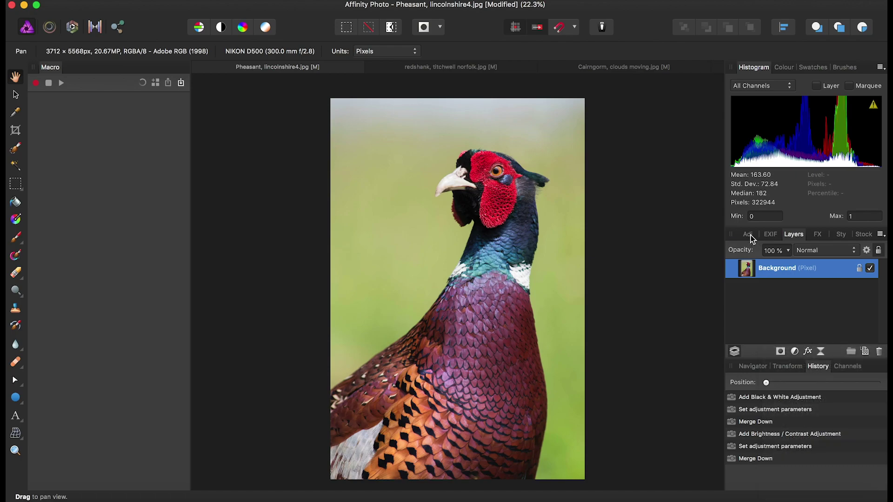
click(752, 239)
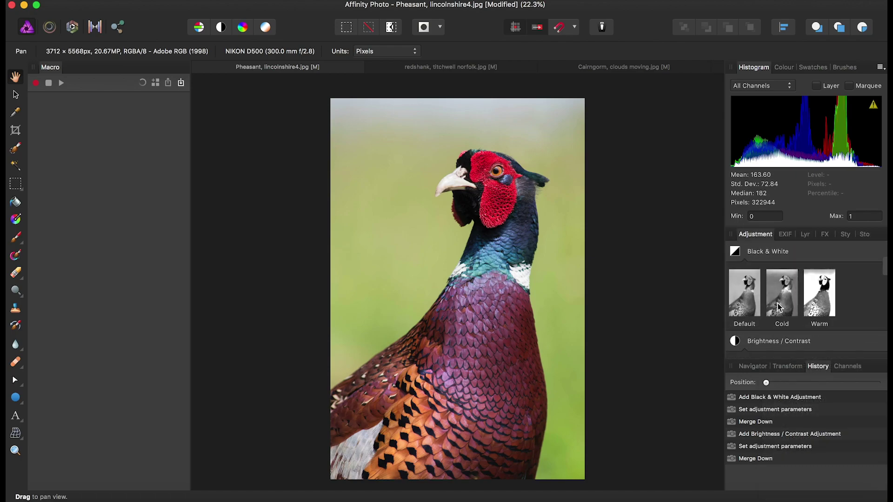
Step: Apply the default Black & White preset to the pheasant with Red 88% and Magenta 70%, then merge
click(754, 301)
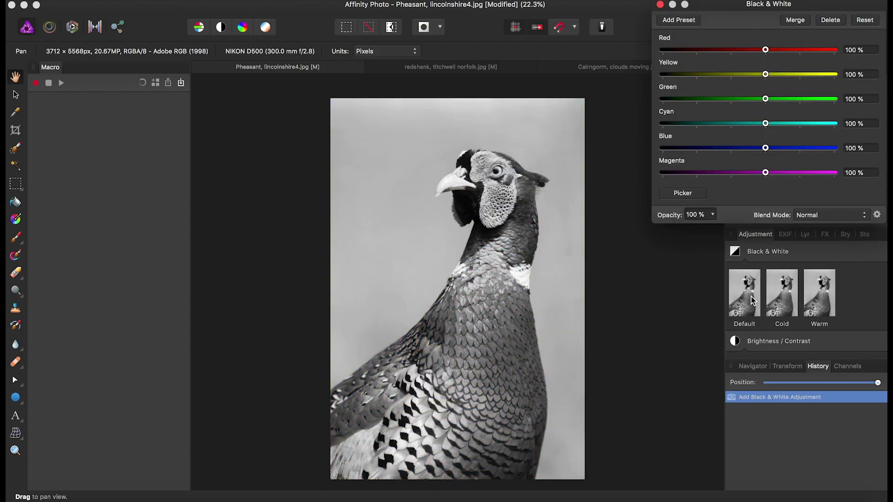
drag(738, 11, 712, 93)
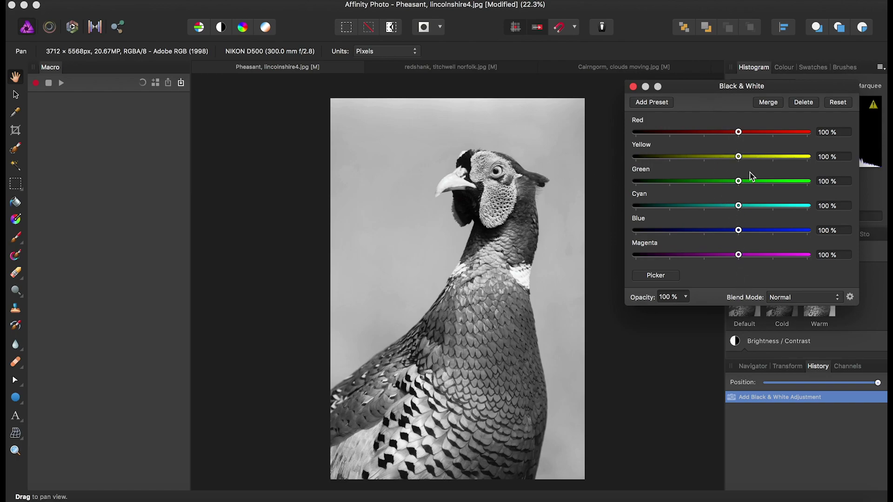
click(739, 133)
mouse_move(739, 134)
mouse_down()
mouse_move(725, 134)
mouse_move(749, 134)
mouse_move(735, 135)
mouse_up()
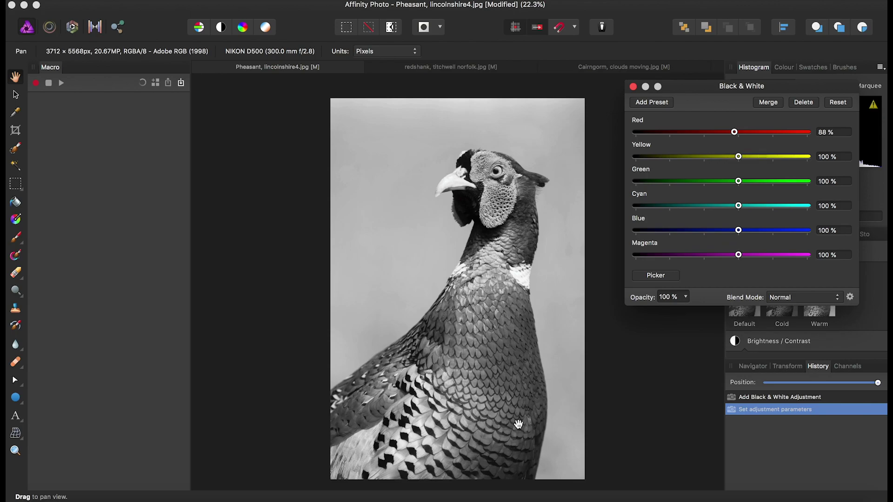
drag(739, 259, 729, 259)
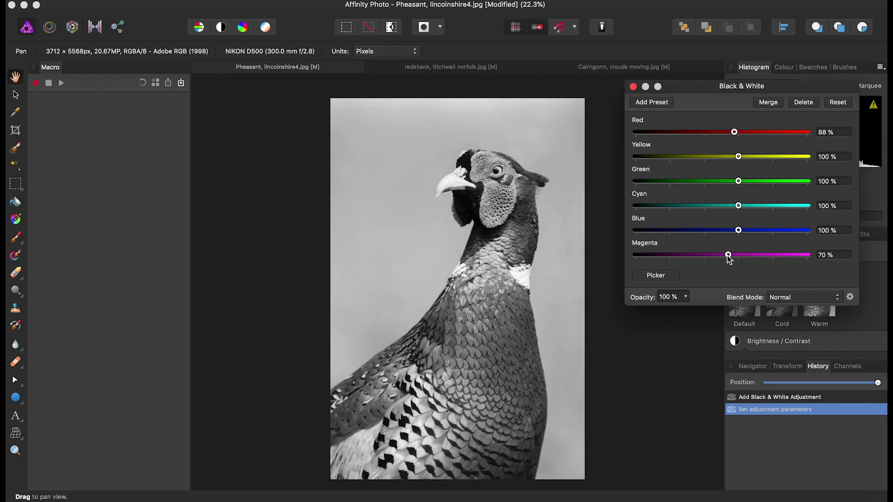
click(772, 103)
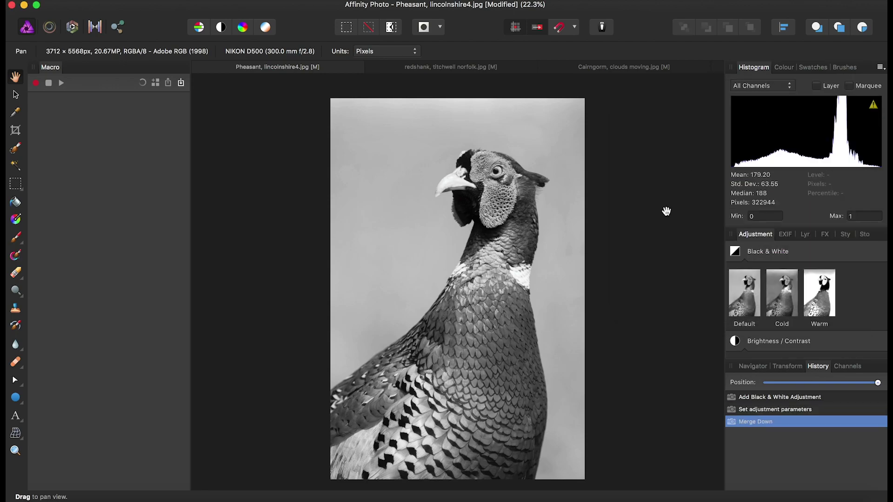
Step: Add a default Brightness / Contrast adjustment to the pheasant with Contrast raised to 8%
scroll(775, 281, down, 3)
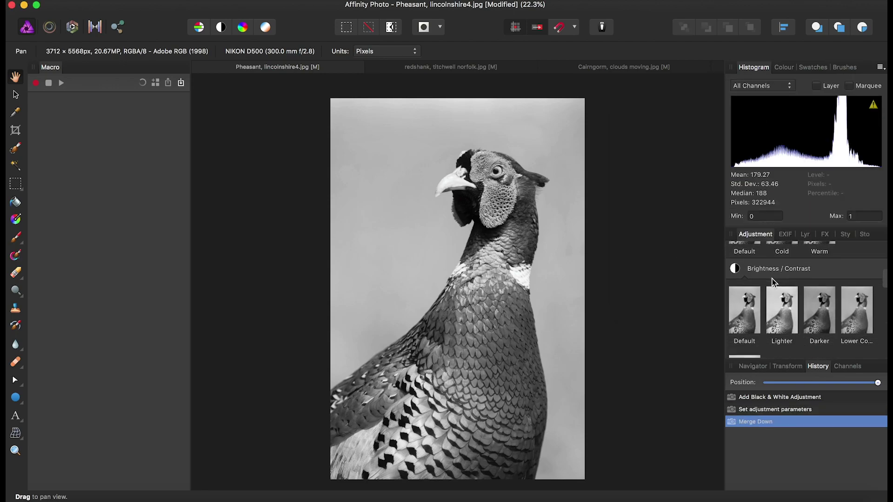
scroll(773, 282, down, 1)
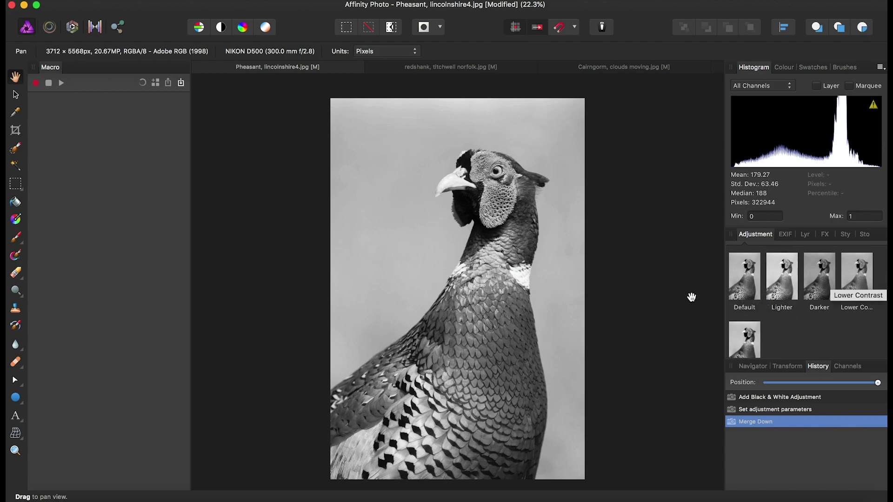
click(750, 288)
drag(723, 259, 734, 262)
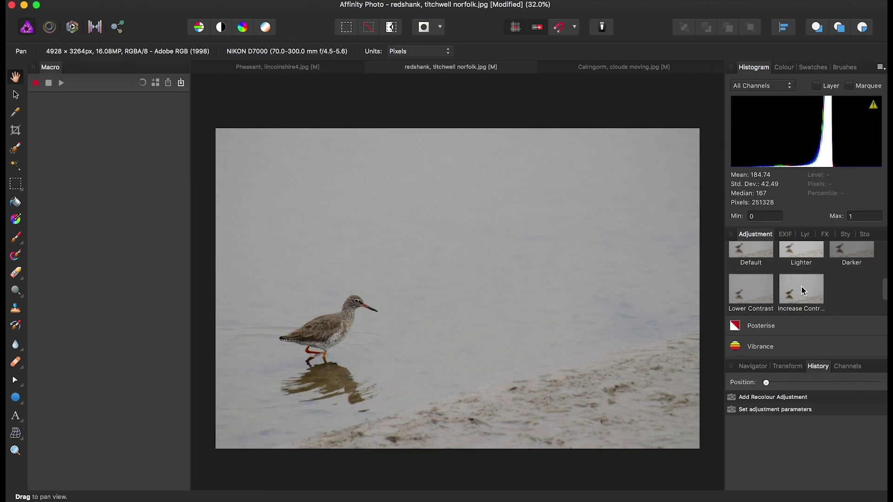
Step: Merge a Black & White adjustment into the redshank: Red 139%, Yellow 110%, Cyan 82%, Blue 124%
scroll(802, 289, up, 4)
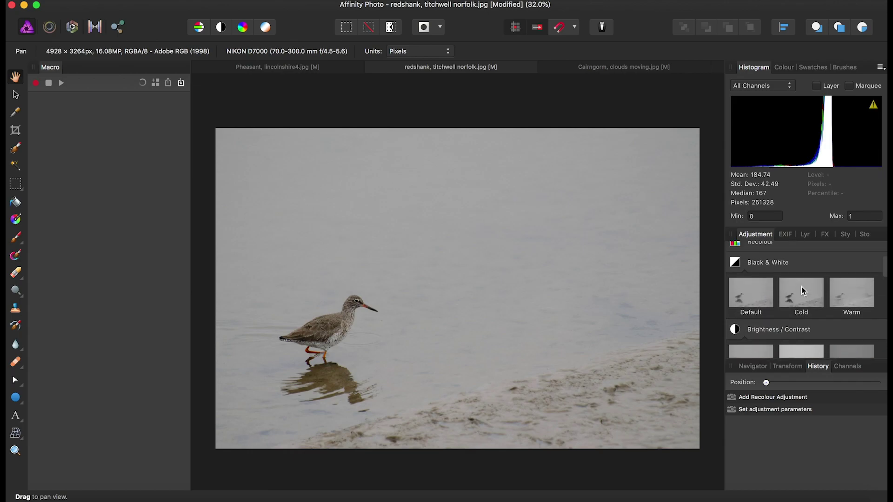
click(751, 295)
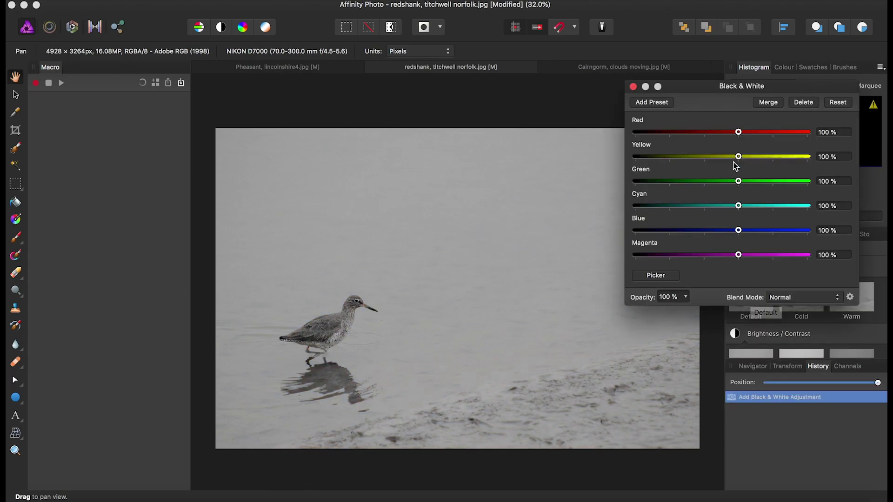
drag(698, 90, 699, 10)
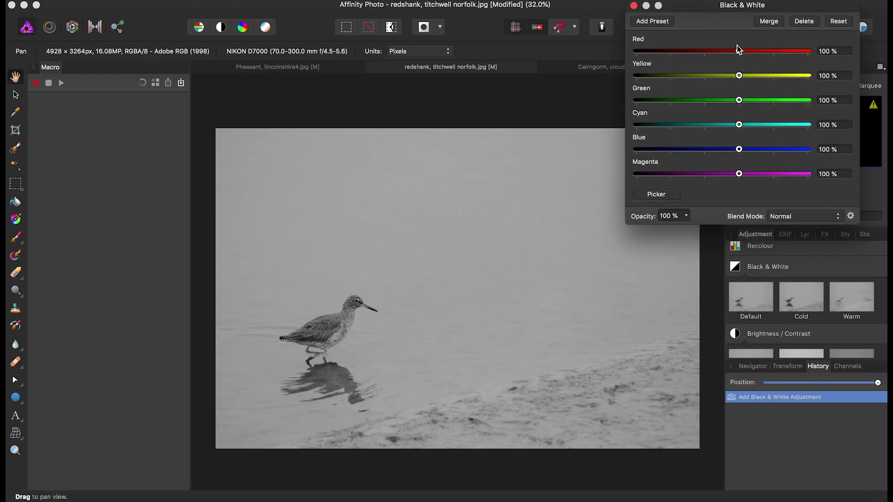
drag(740, 52, 742, 77)
drag(738, 128, 747, 157)
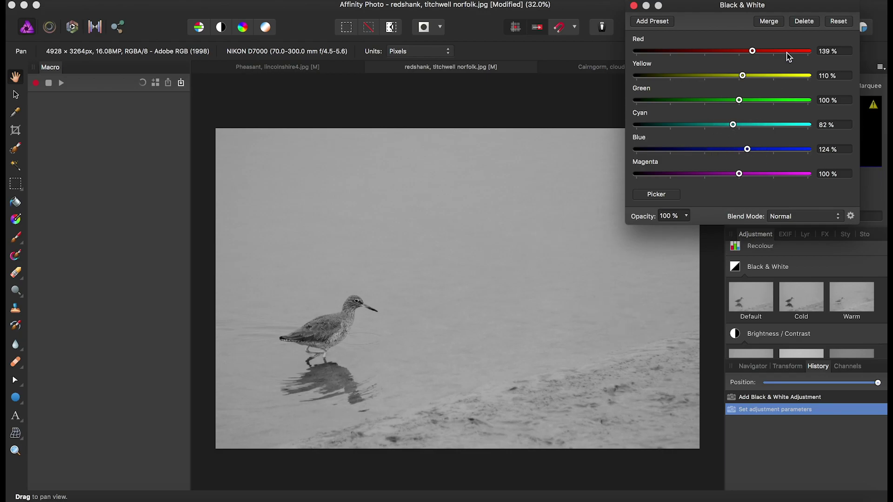
click(767, 24)
Step: Merge a Brightness / Contrast adjustment into the redshank at Contrast 16% and Brightness 10%
scroll(775, 257, down, 4)
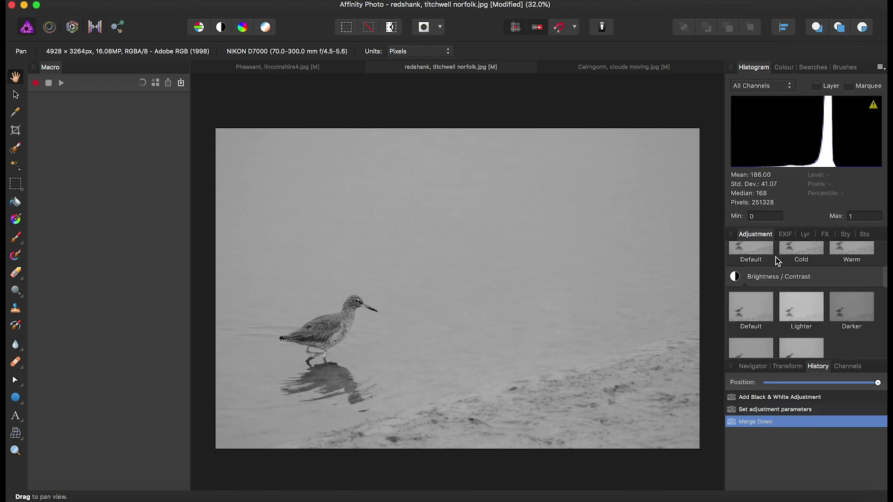
click(751, 280)
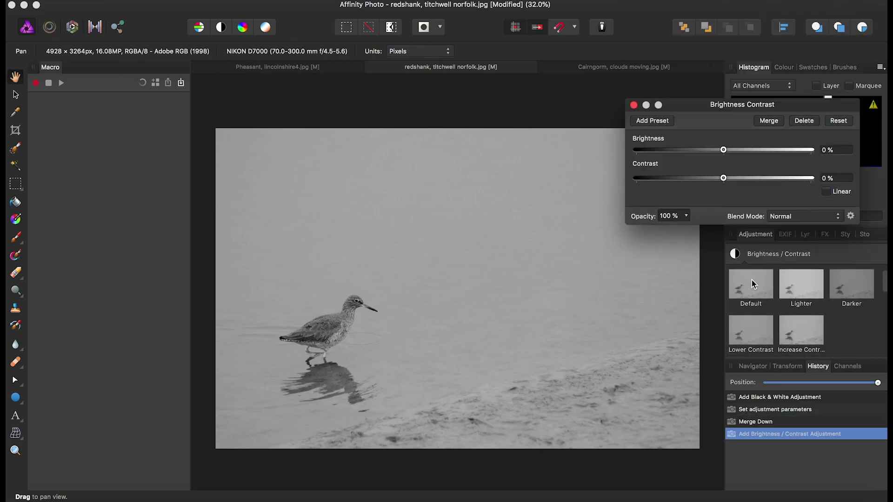
click(724, 178)
drag(726, 181, 740, 183)
drag(723, 149, 734, 152)
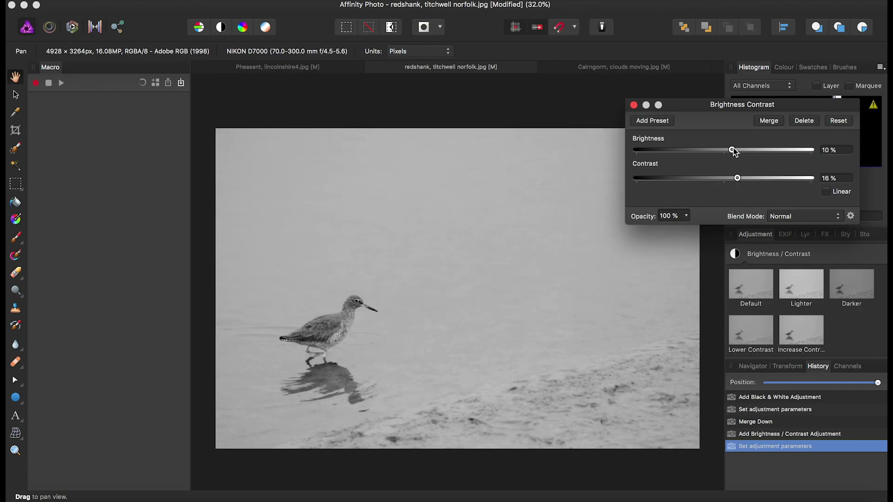
click(764, 120)
Step: Rewind the redshank's history to the original colour photo and add a Recolour adjustment layer
click(771, 383)
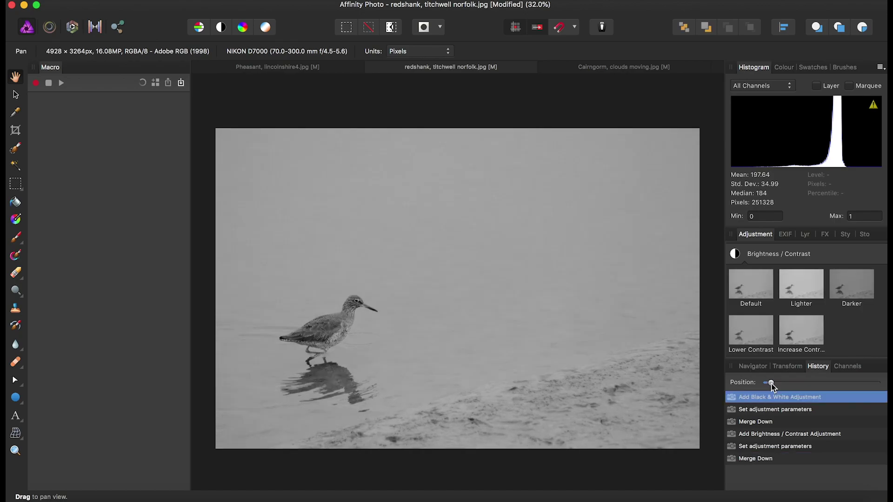
mouse_move(757, 383)
mouse_down()
mouse_move(869, 384)
mouse_move(887, 393)
mouse_move(746, 381)
mouse_up()
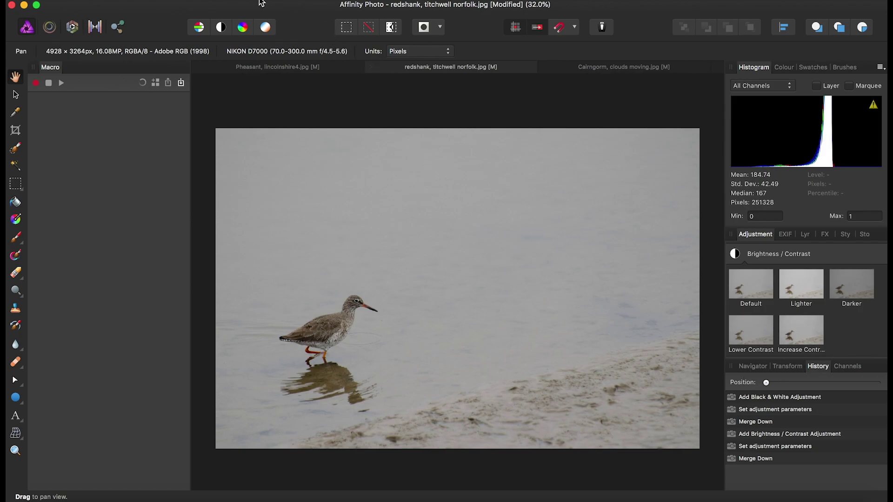
click(253, 1)
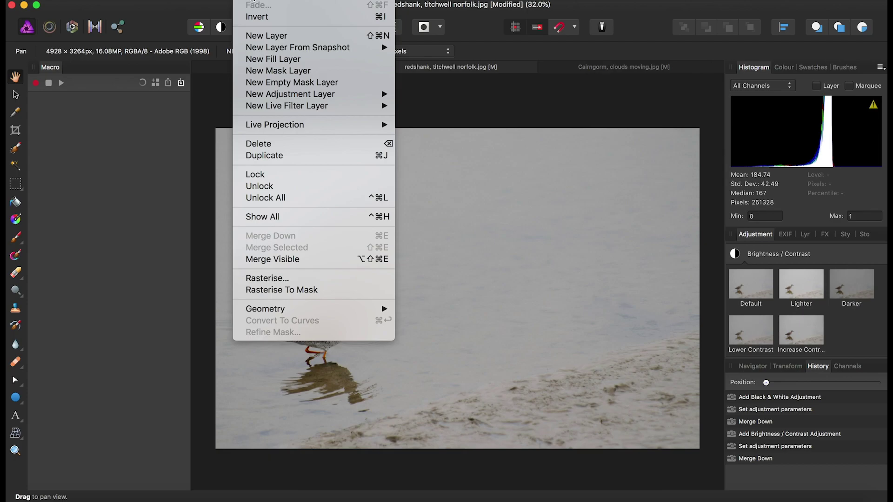
mouse_move(286, 99)
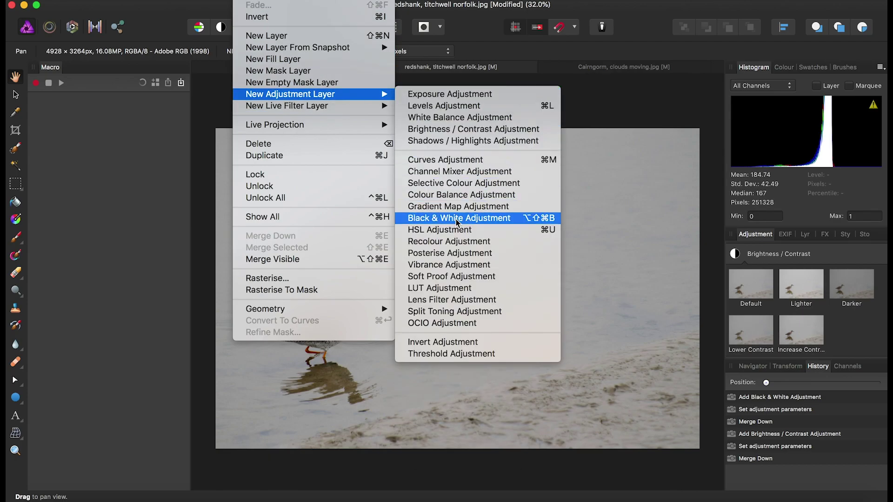
click(453, 242)
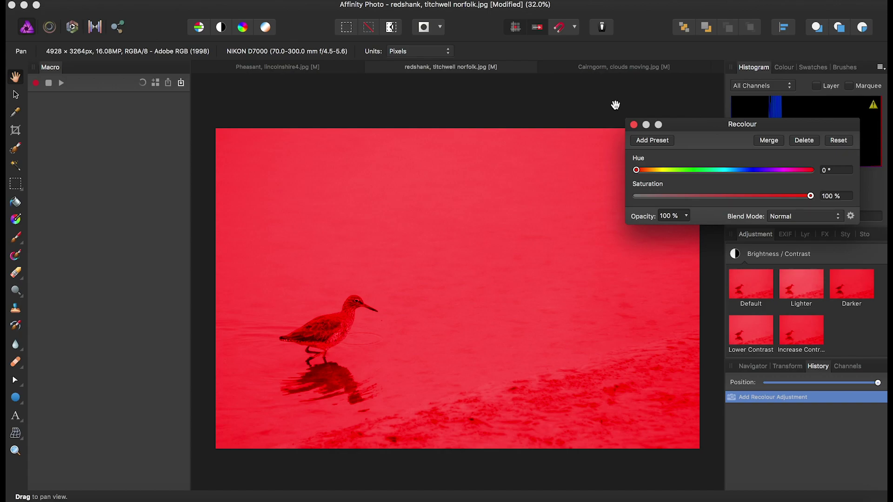
Step: Set the Recolour tint to Hue 212.8° and Saturation 20% for a pale blue, then merge it
click(636, 171)
drag(637, 170, 647, 170)
drag(812, 198, 702, 203)
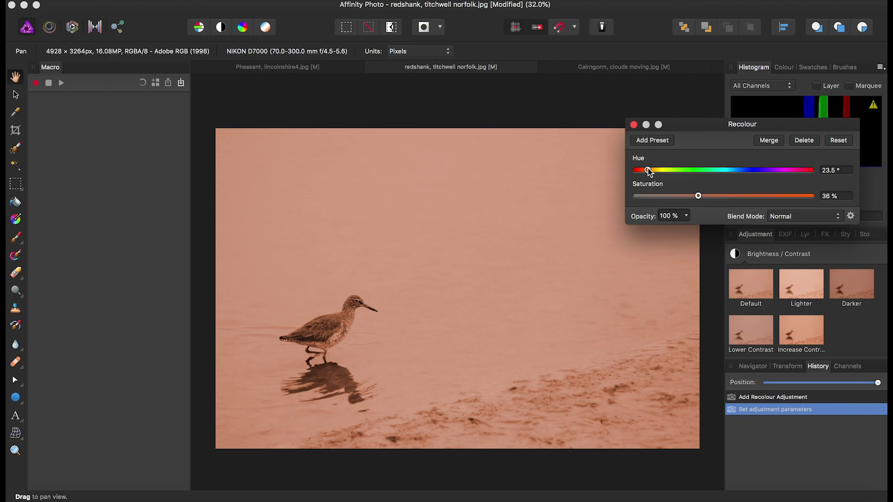
drag(649, 169, 741, 178)
drag(700, 199, 670, 199)
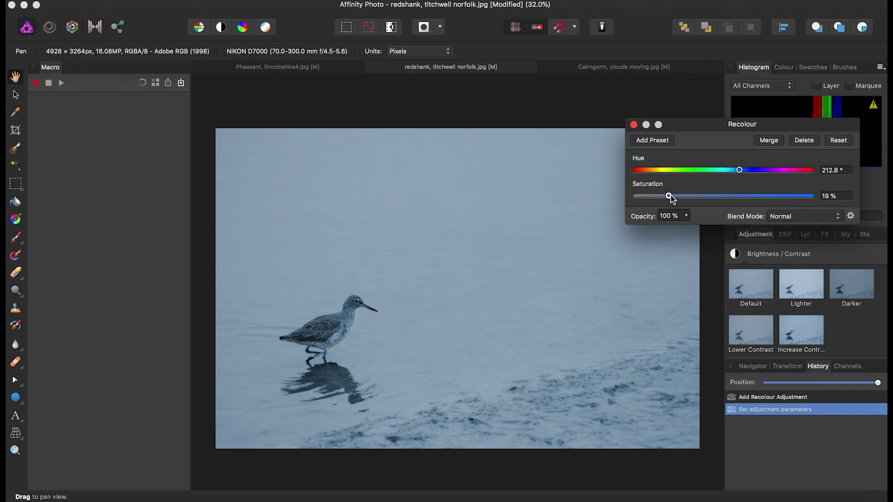
drag(671, 199, 672, 199)
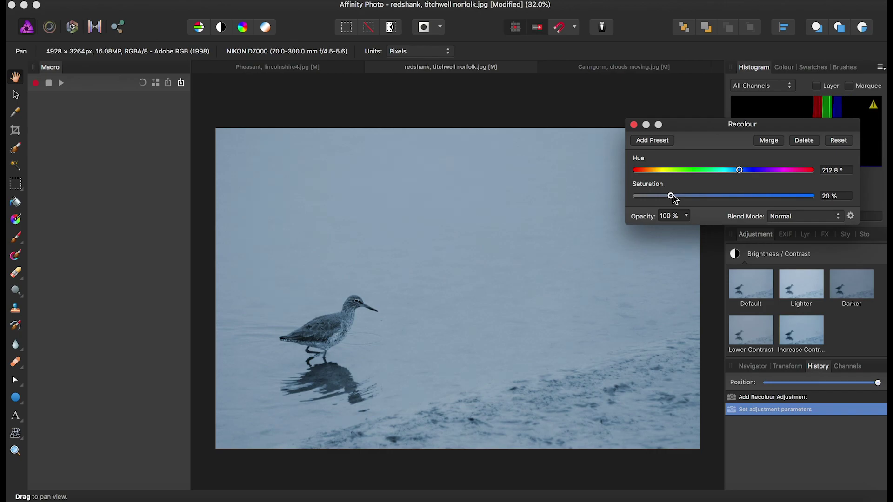
click(773, 141)
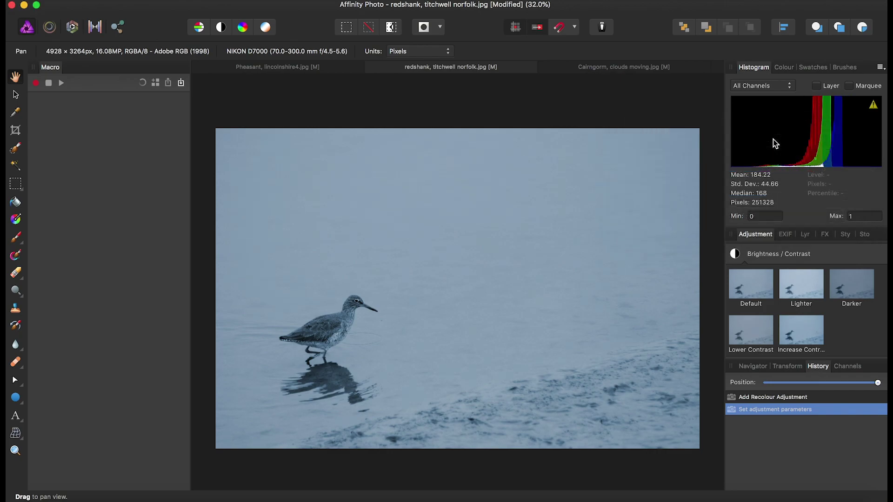
Step: Merge a default Black & White adjustment into the Cairngorm photo with Blue lowered to 9%
click(574, 68)
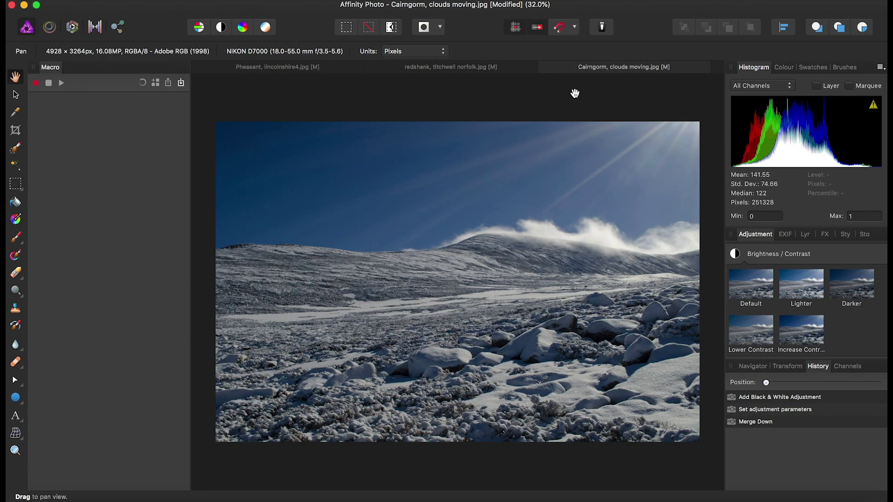
scroll(789, 311, up, 4)
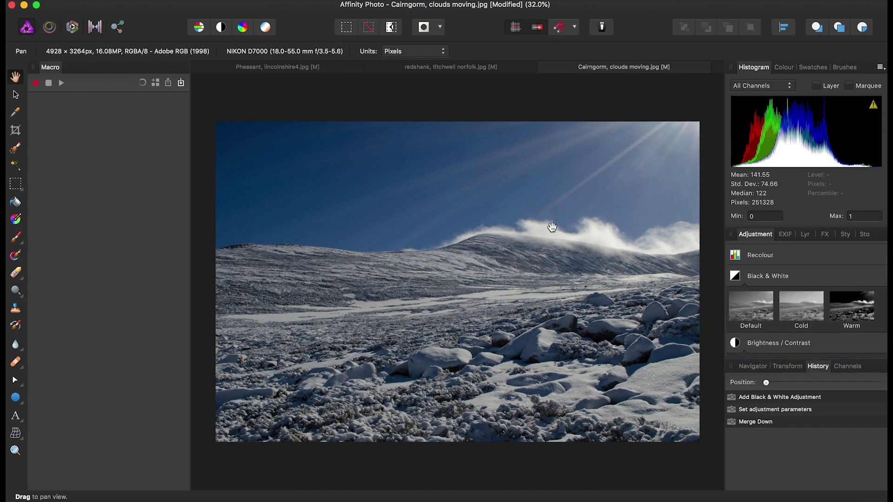
click(764, 315)
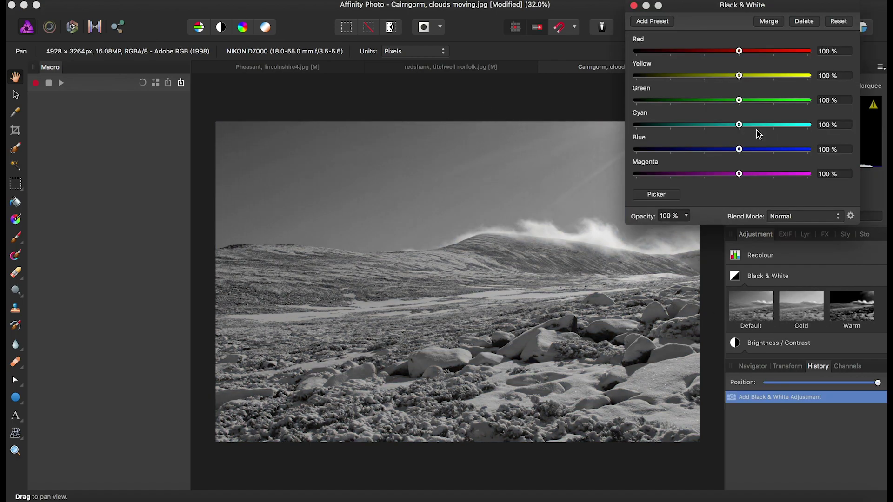
drag(739, 150, 708, 152)
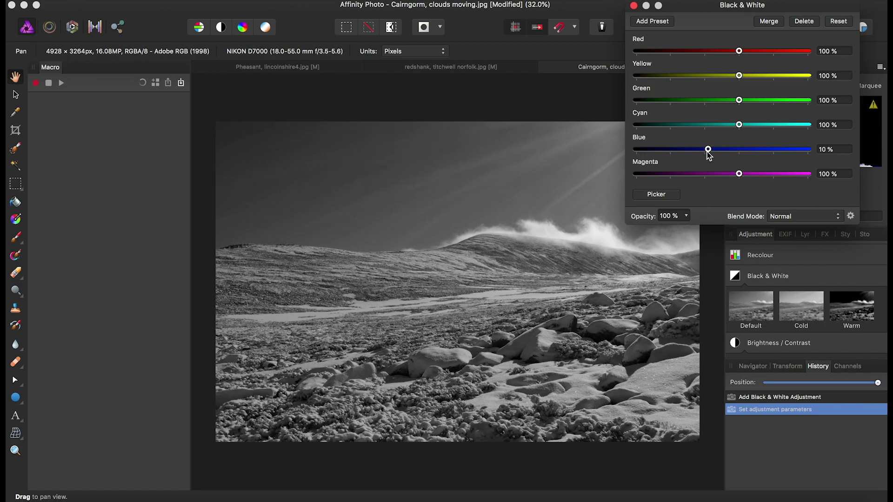
click(764, 24)
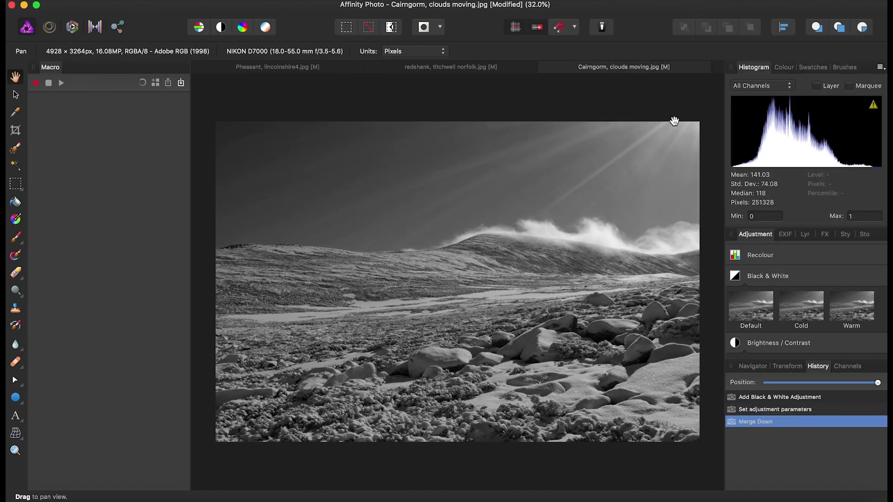